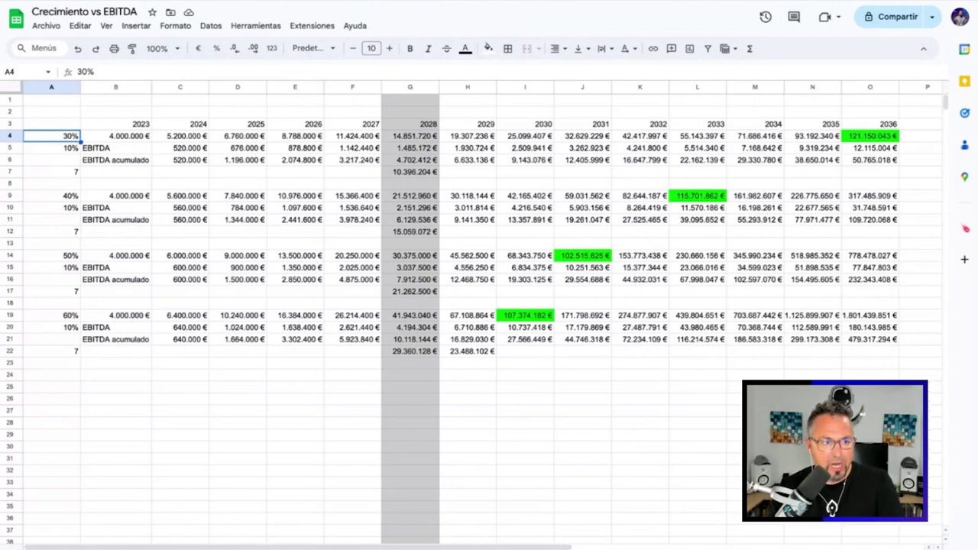
Review the 30% growth scenario's revenue projection year by year from 2023 through 2028
click(115, 136)
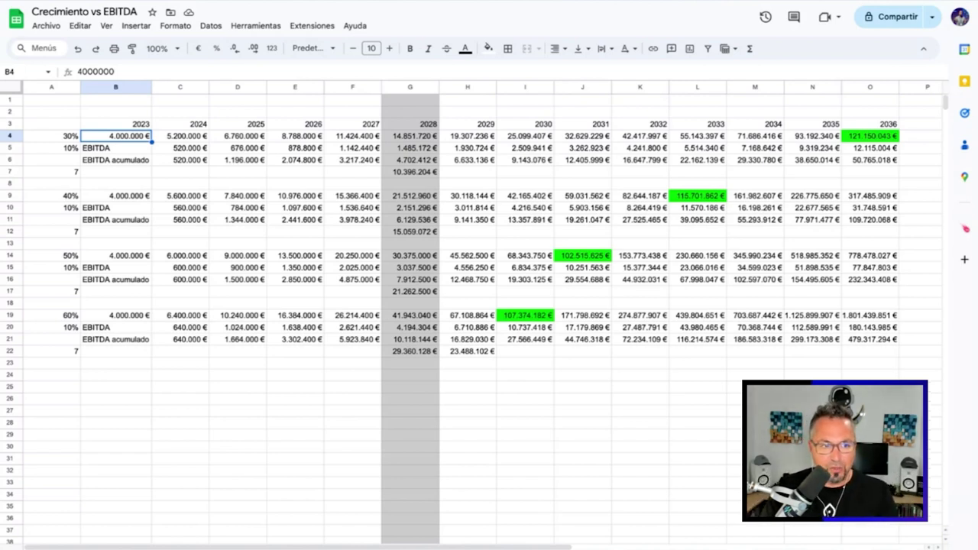
key(Right)
key(Right)
key(Right)
key(Right)
key(Right)
key(Right)
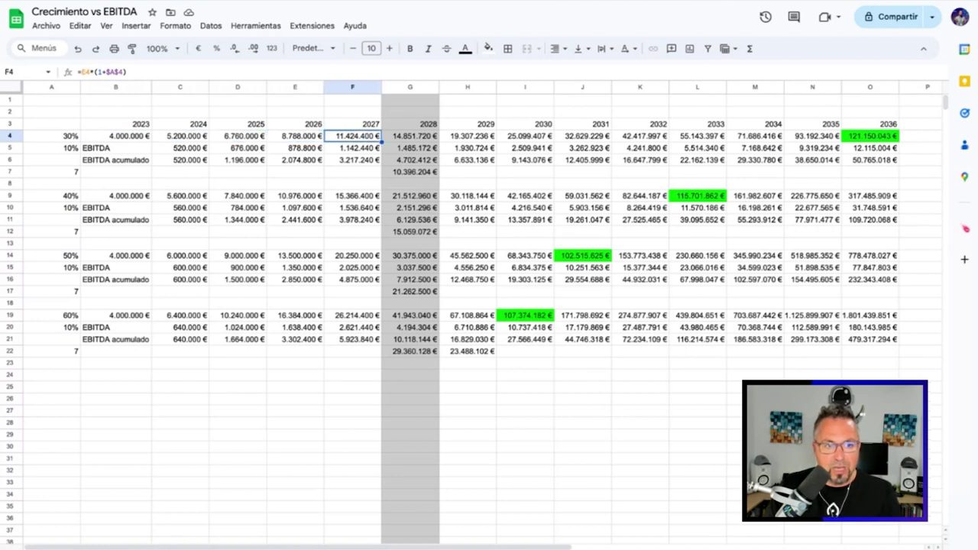
key(Left)
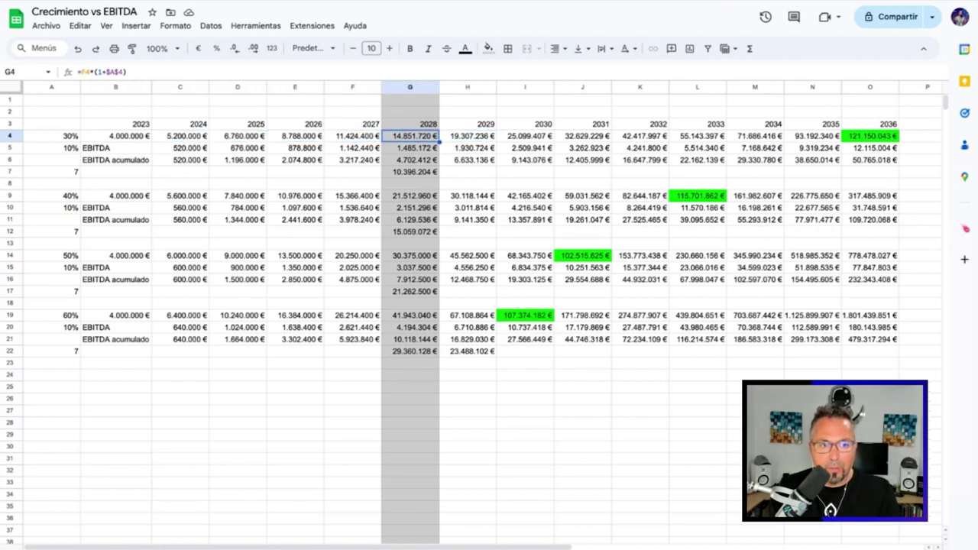
Examine the 30% scenario's 2028 EBITDA, then compare the 2028 revenue in the 40%, 50% and 60% growth scenarios
key(Down)
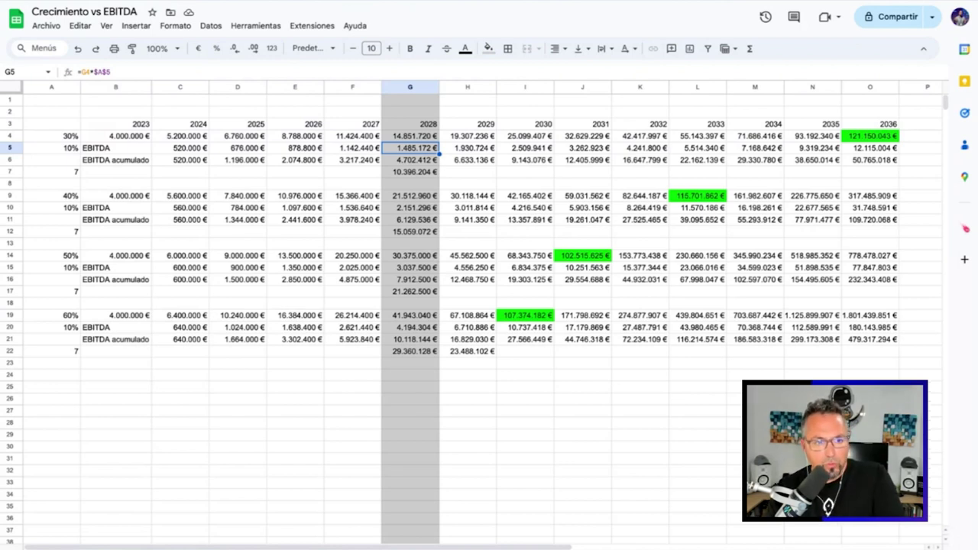
key(Down)
key(Down)
key(Down)
key(Down)
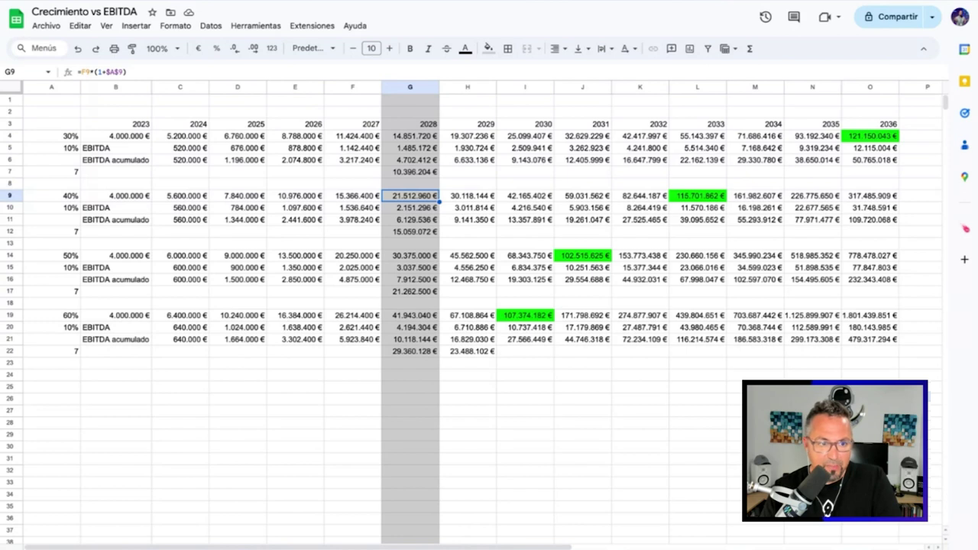
key(Down)
key(Down)
key(Down)
key(Down)
key(Down)
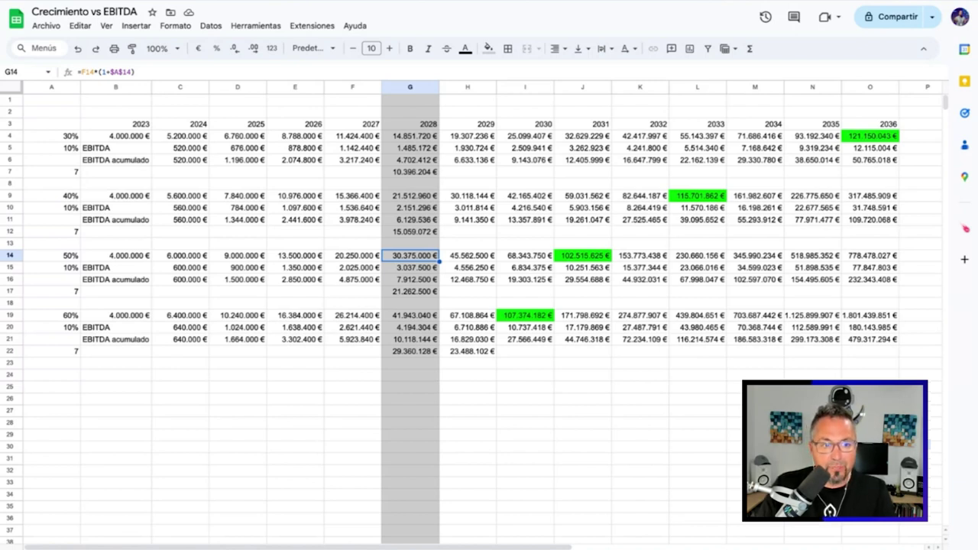
key(Down)
key(Down)
key(Down)
key(Down)
key(Down)
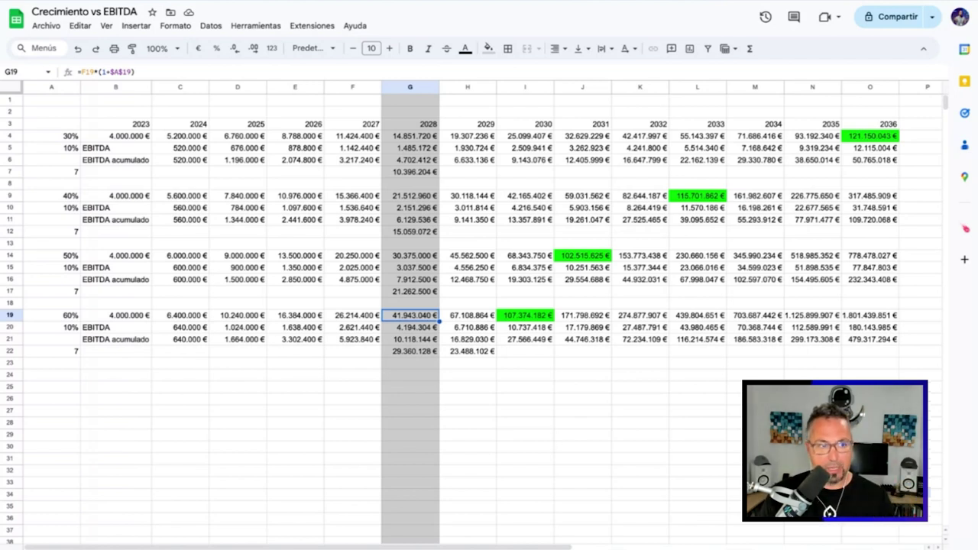
Return to the 30% growth scenario and inspect its EBITDA and accumulated EBITDA for 2028
key(Up)
key(Up)
key(Up)
key(Up)
key(Up)
key(Up)
key(Up)
key(Up)
key(Up)
key(Up)
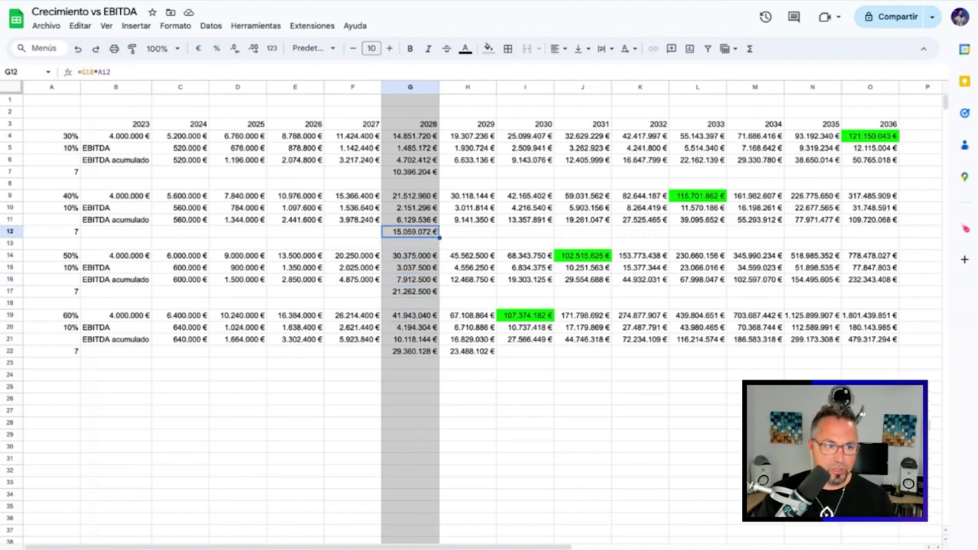
key(Up)
key(Up)
key(Up)
key(Up)
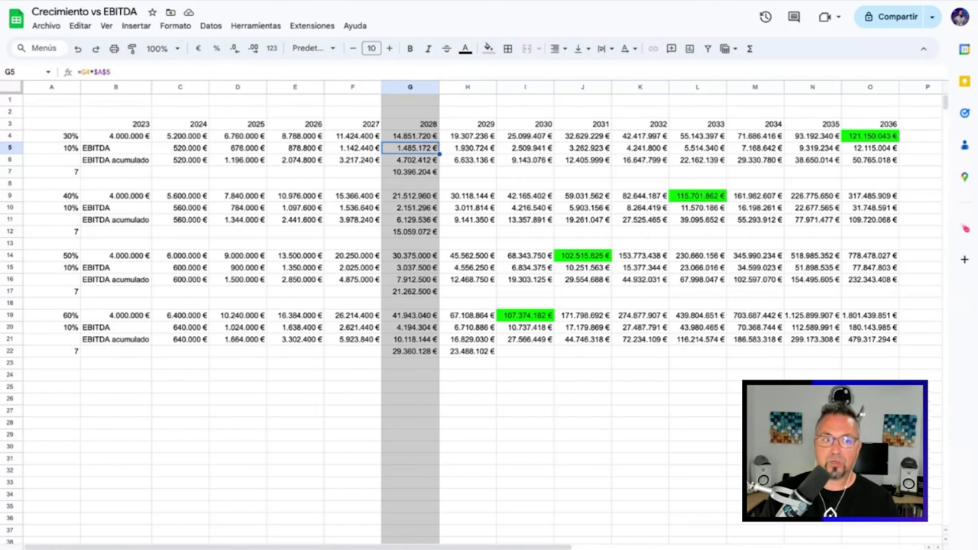
key(Down)
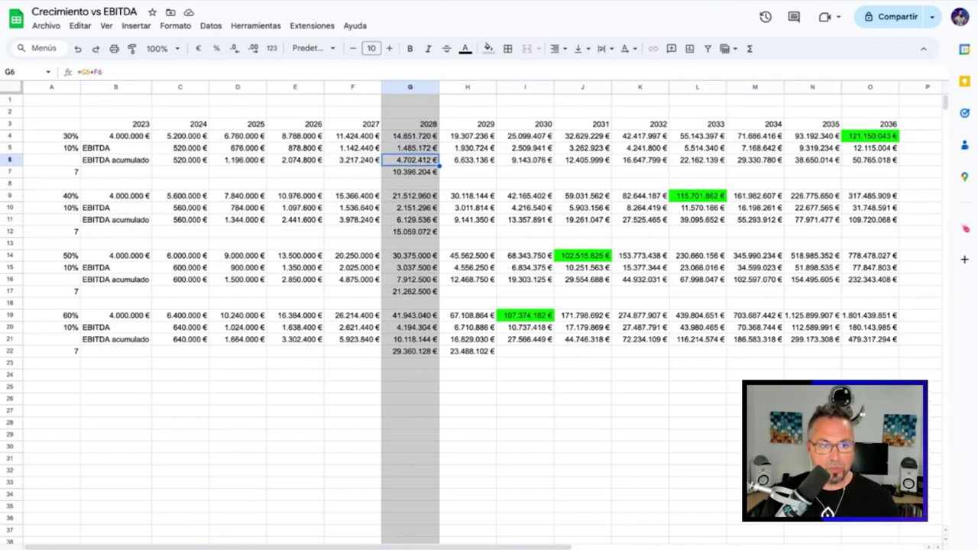
key(Up)
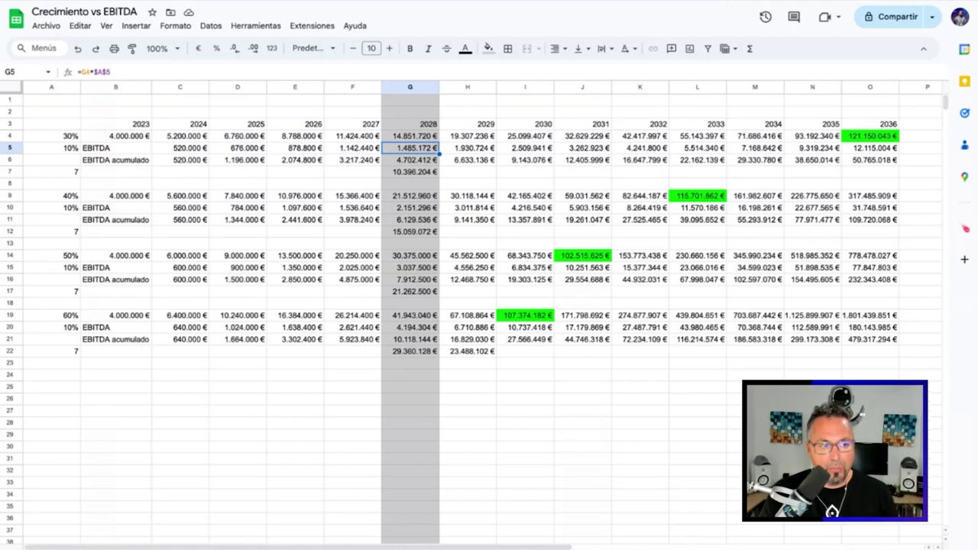
Compare the 2028 EBITDA down the growth scenarios to 60%, and check that scenario's 2029 EBITDA
key(Down)
key(Down)
key(Down)
key(Down)
key(Down)
key(Down)
key(Down)
key(Down)
key(Down)
key(Down)
key(Down)
key(Down)
key(Down)
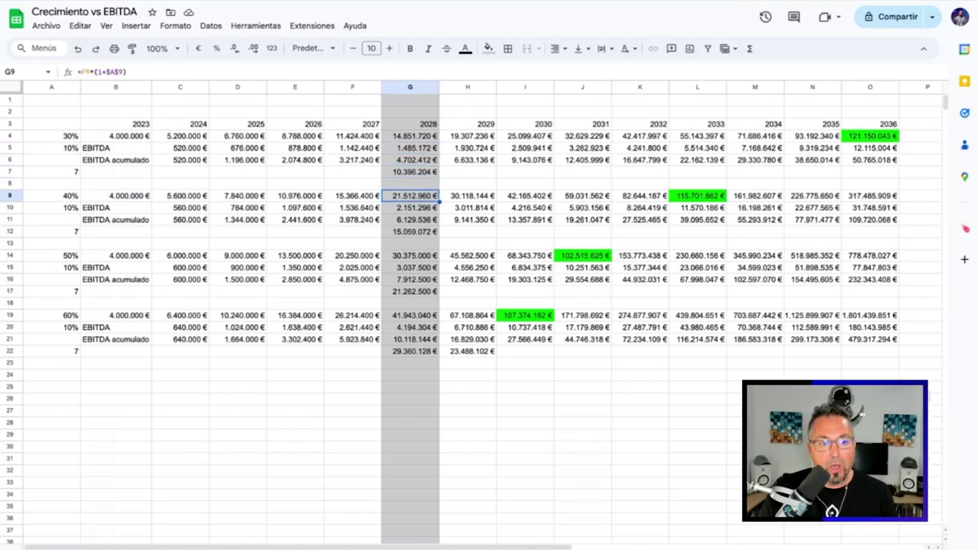
key(Down)
key(Down)
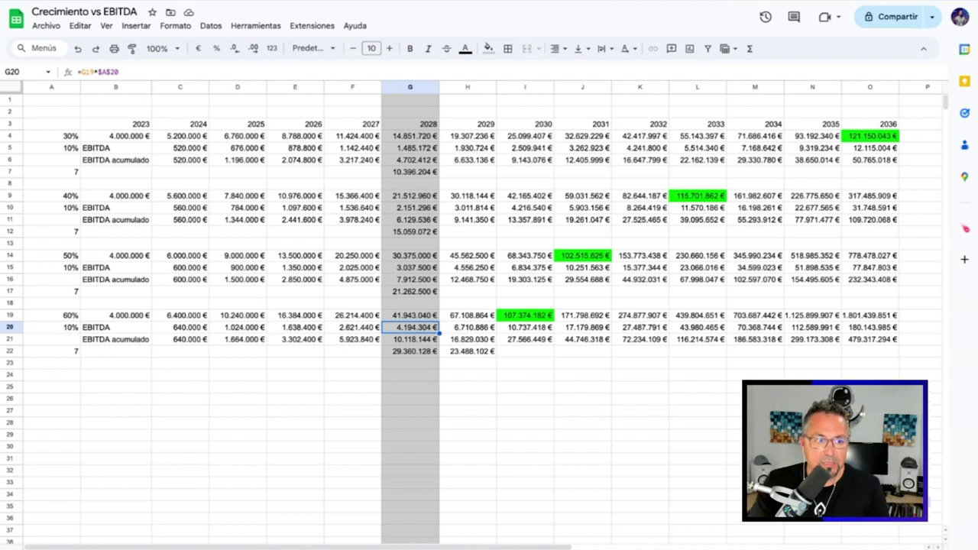
click(468, 327)
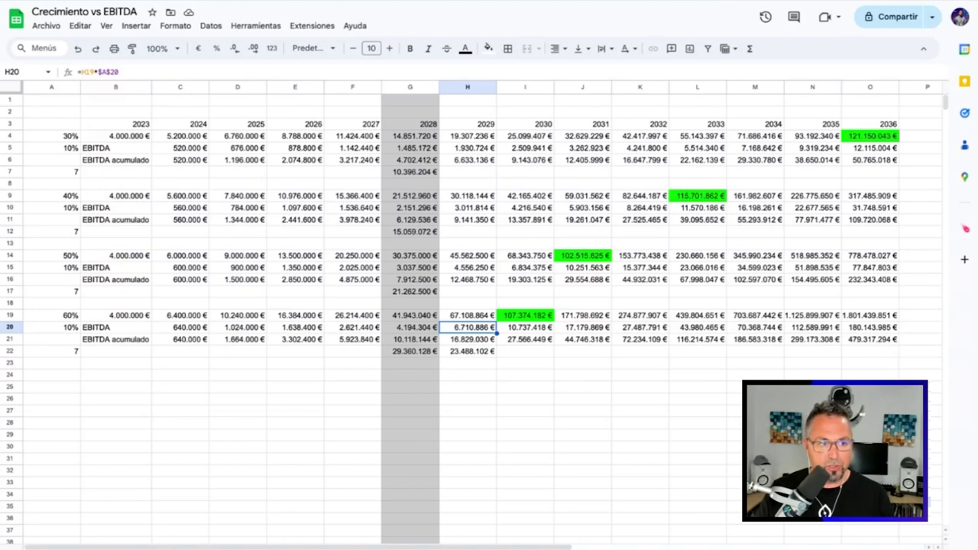
Go back to the 30% growth scenario and inspect its 2028 EBITDA multiplied by 7 in G7
key(Up)
key(Up)
key(Up)
key(Up)
key(Up)
key(Up)
key(Up)
key(Up)
key(Up)
key(Up)
key(Up)
key(Up)
key(Up)
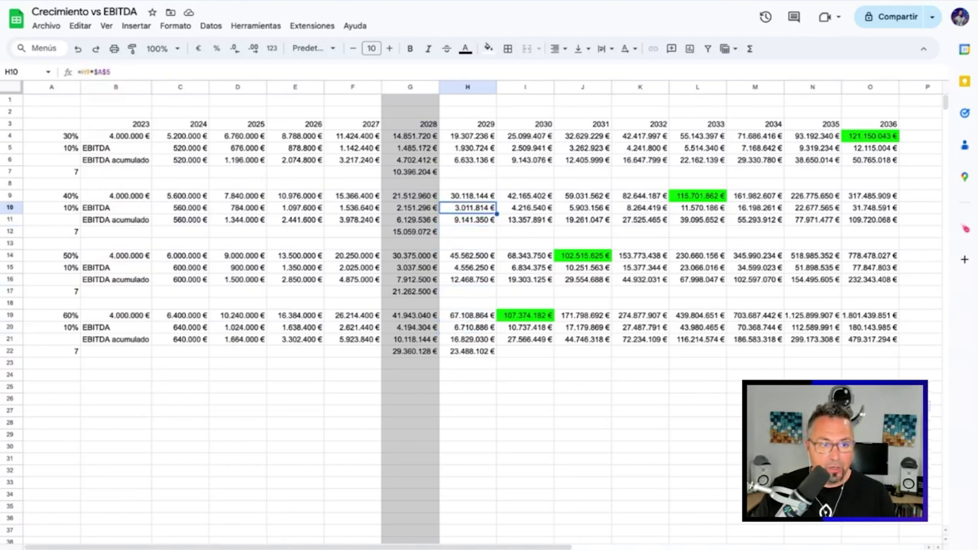
key(Left)
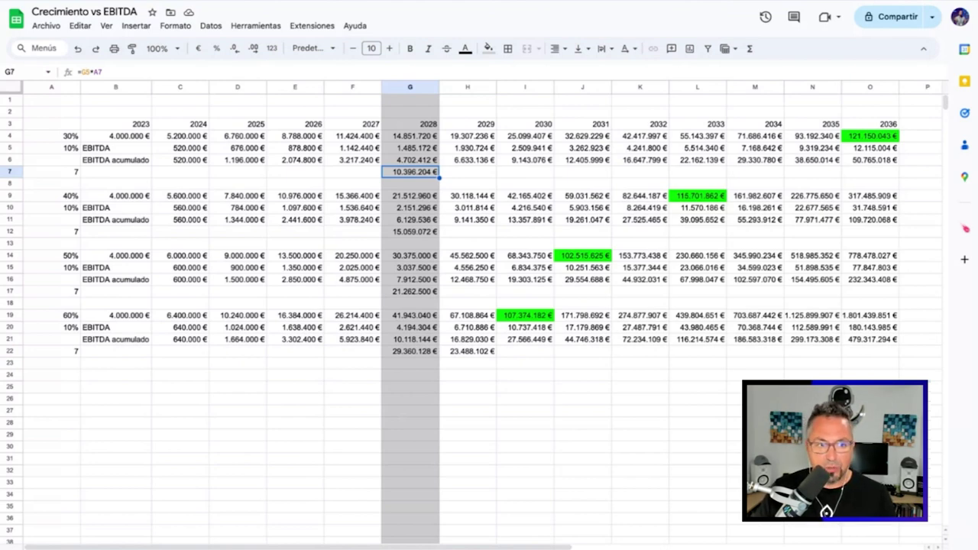
Compare the 2028 figures for EBITDA multiplied by 7 down to the 60% growth scenario in G22
key(Down)
key(Down)
key(Down)
key(Down)
key(Down)
key(Down)
key(Down)
key(Down)
key(Down)
key(Down)
key(Down)
key(Down)
key(Down)
key(Down)
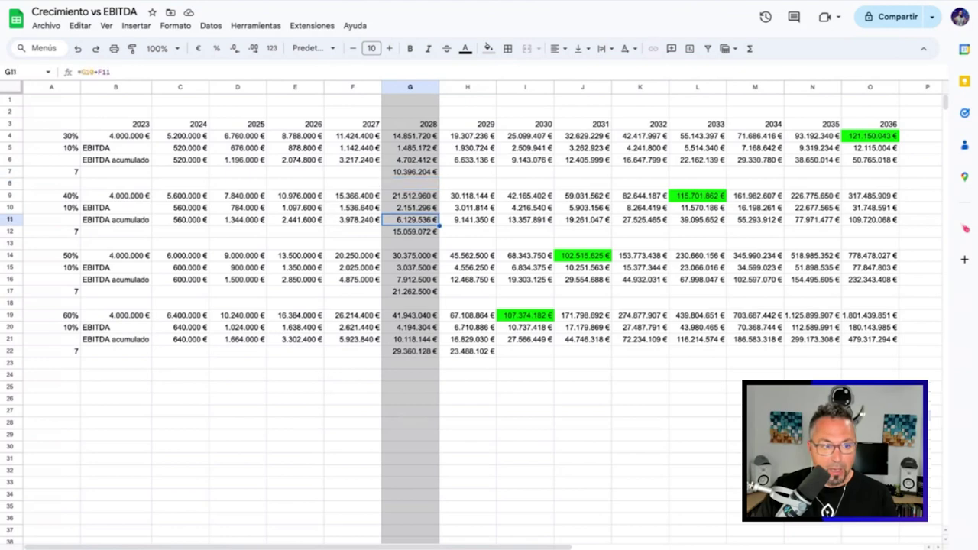
key(Down)
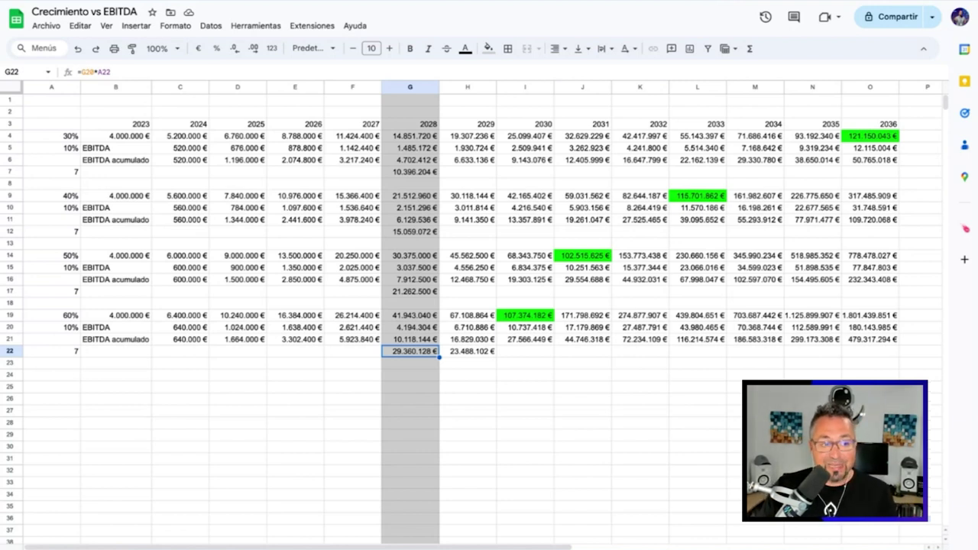
Compare the 60% scenario's sevenfold EBITDA in G22 with the 80% share calculated in H22
click(468, 351)
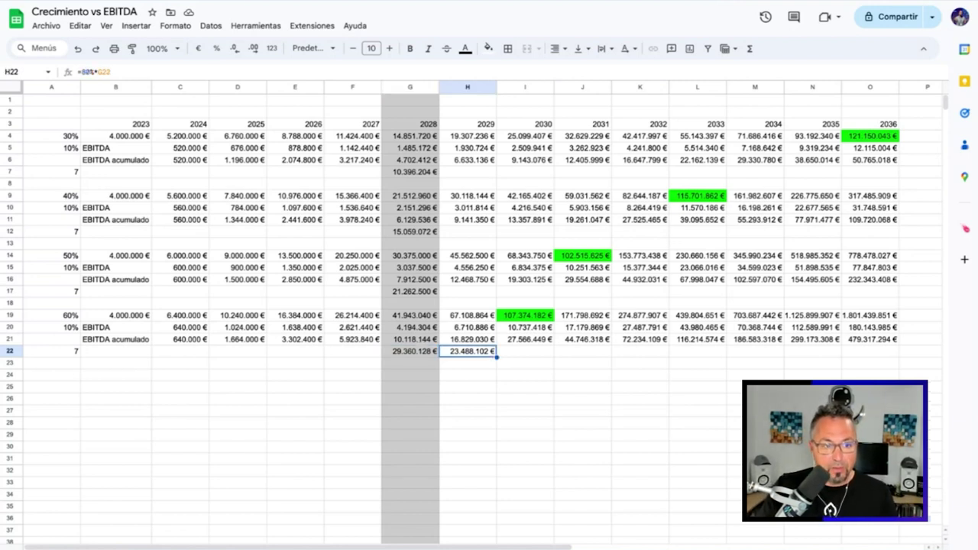
click(410, 351)
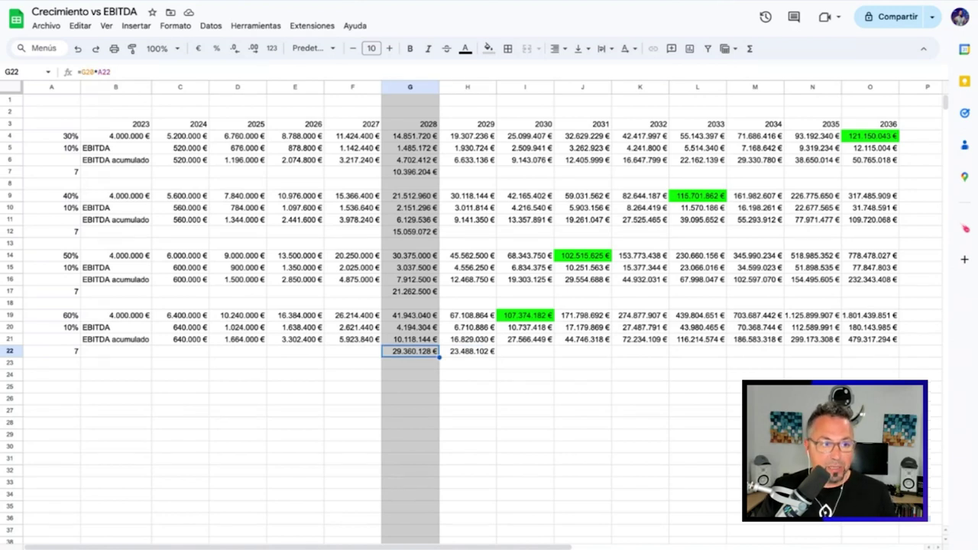
click(468, 351)
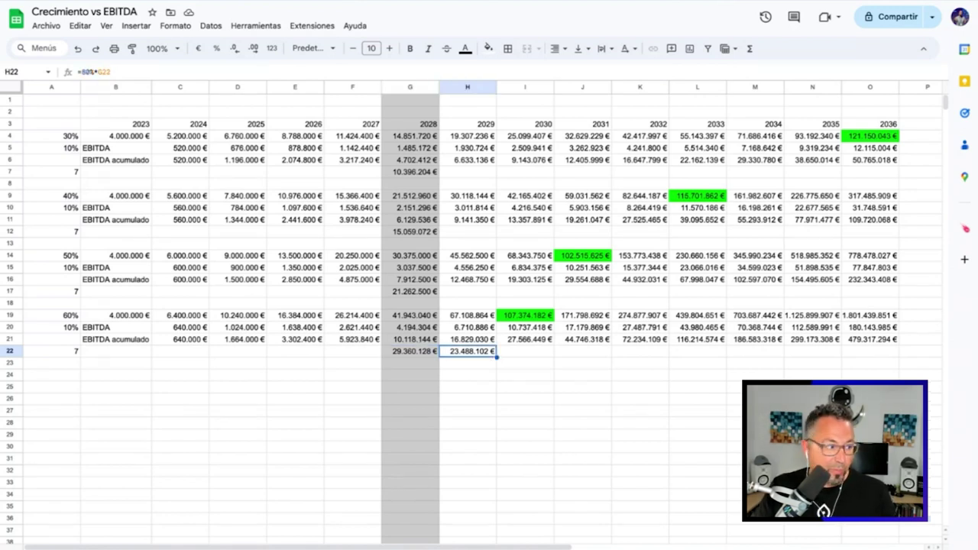